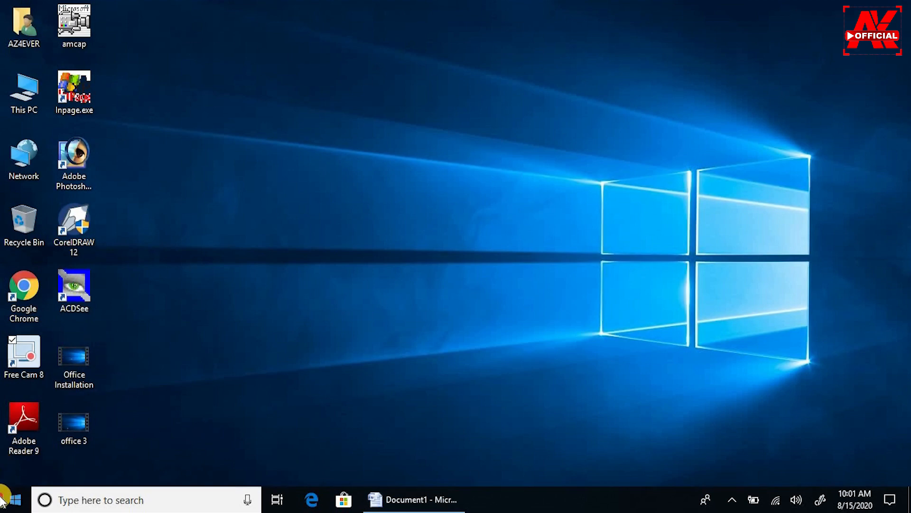
Launch Microsoft Office Word 2007 from the Microsoft Office folder in the Start menu.
click(15, 499)
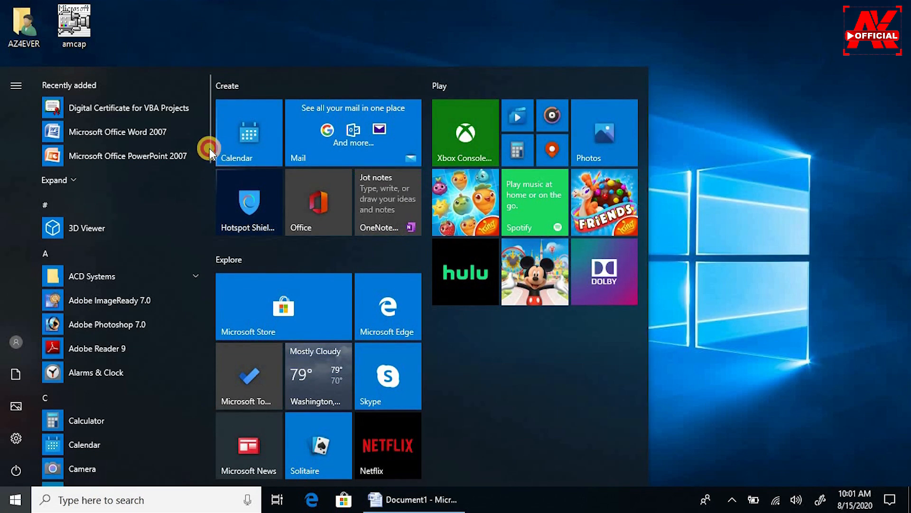
scroll(211, 214, down, 1)
scroll(211, 214, down, 10)
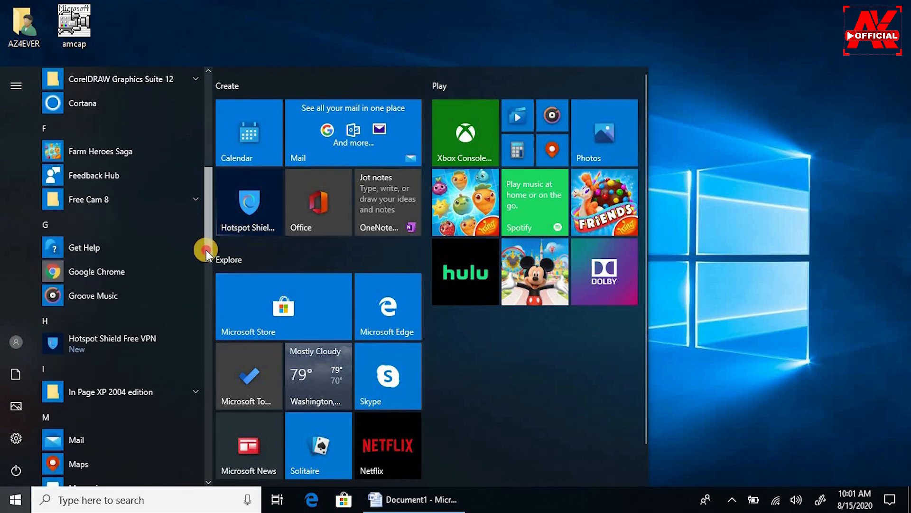
scroll(200, 289, down, 10)
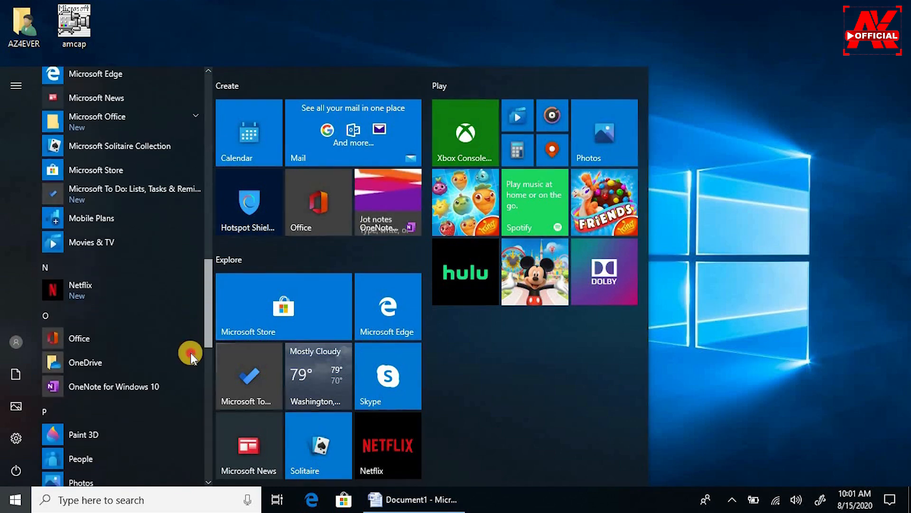
scroll(188, 381, up, 5)
scroll(193, 306, up, 3)
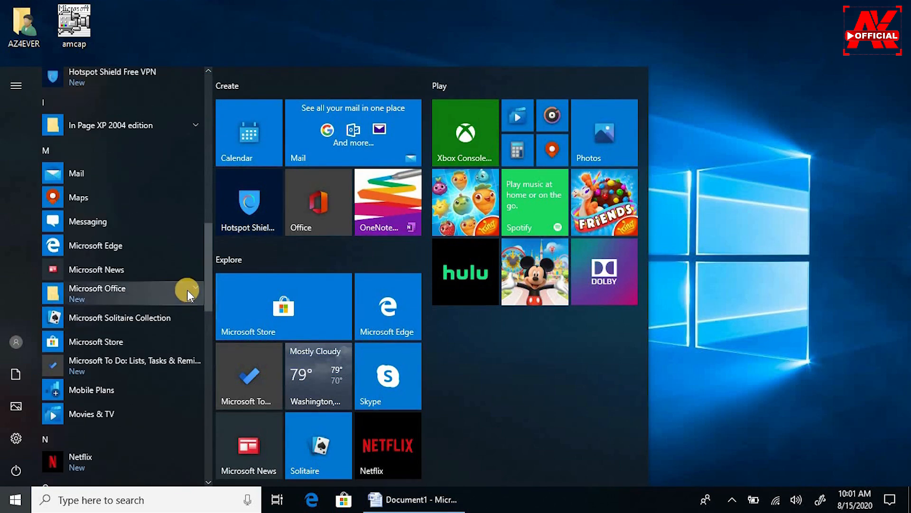
click(193, 289)
scroll(210, 295, down, 5)
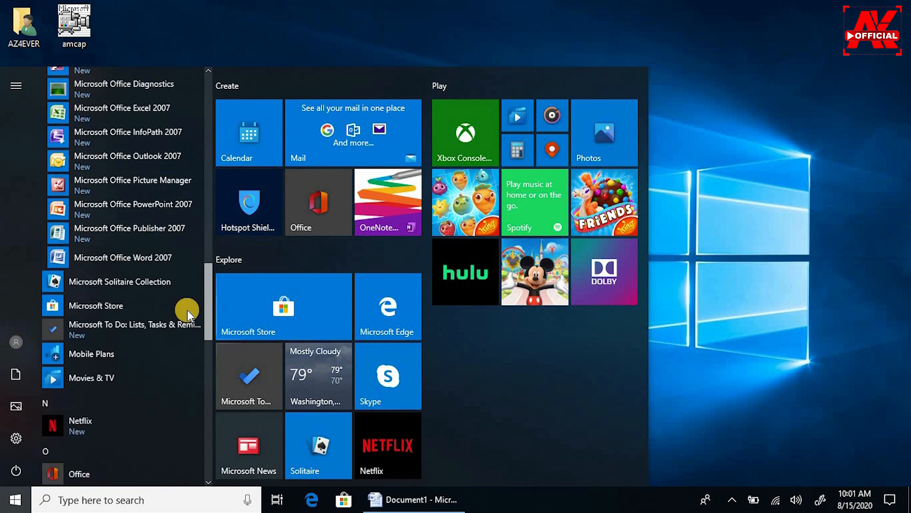
click(204, 259)
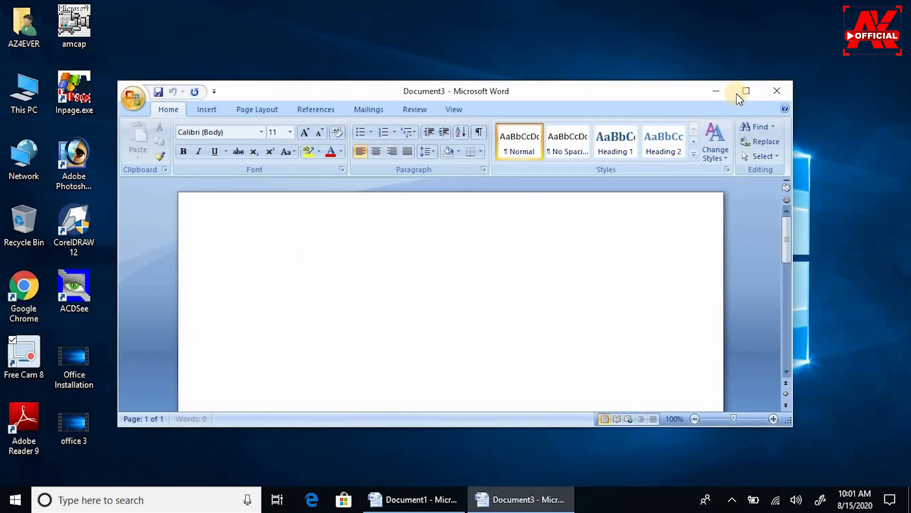
Maximize the Document3 window to fill the screen.
click(744, 91)
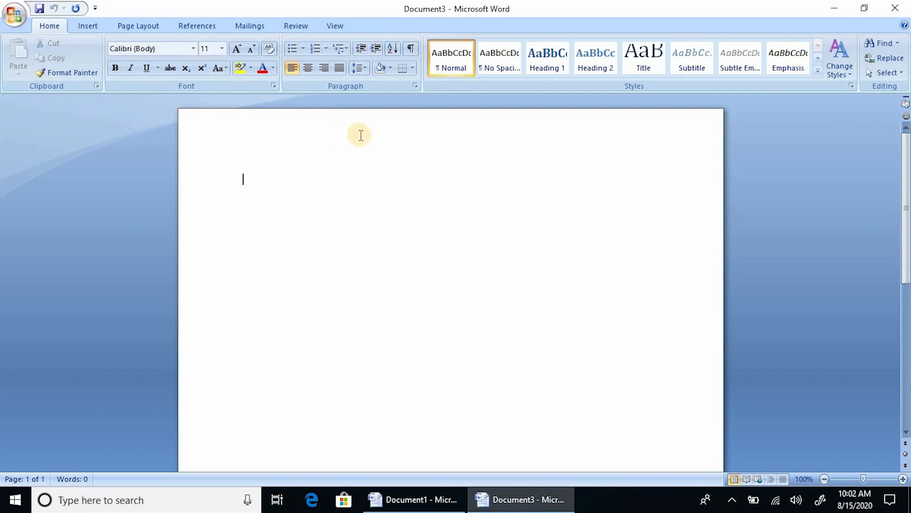
click(12, 19)
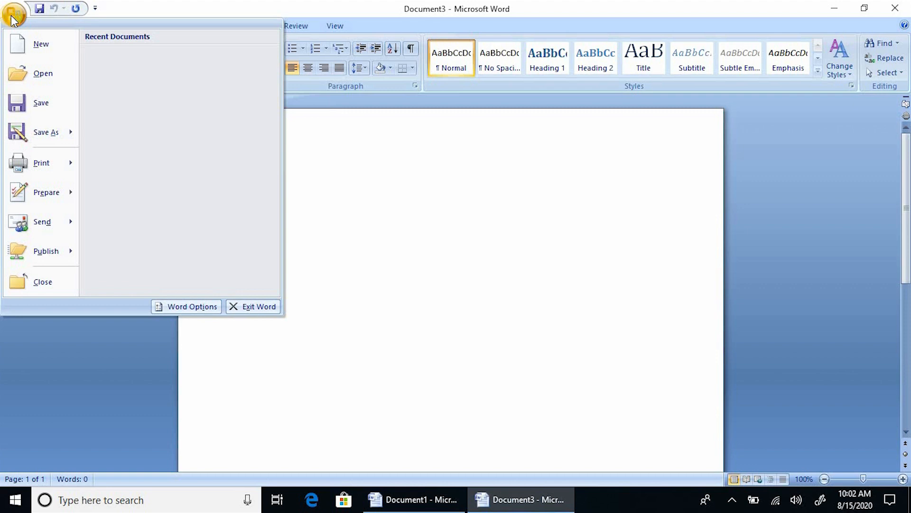
click(12, 19)
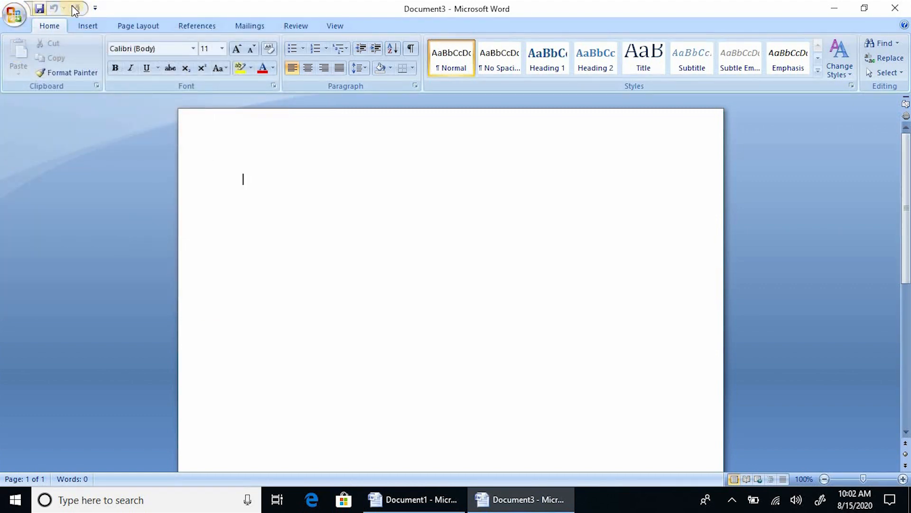
click(66, 21)
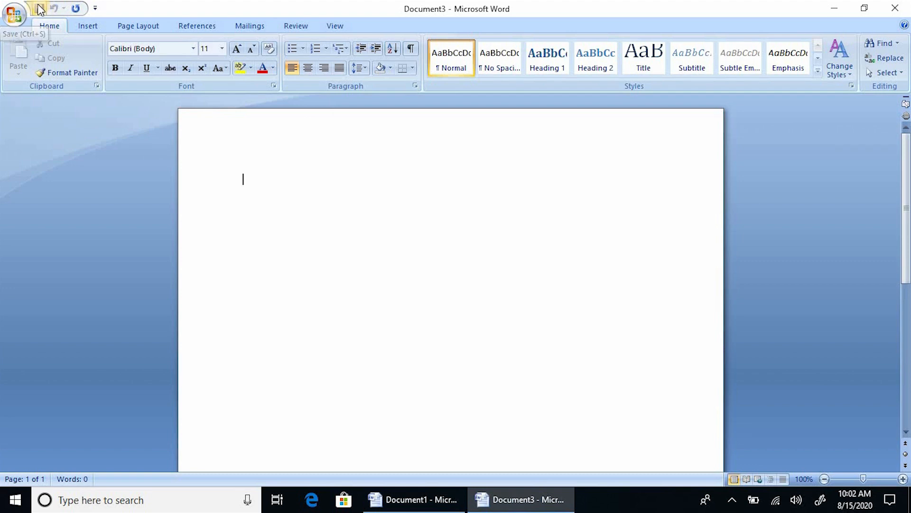
click(95, 9)
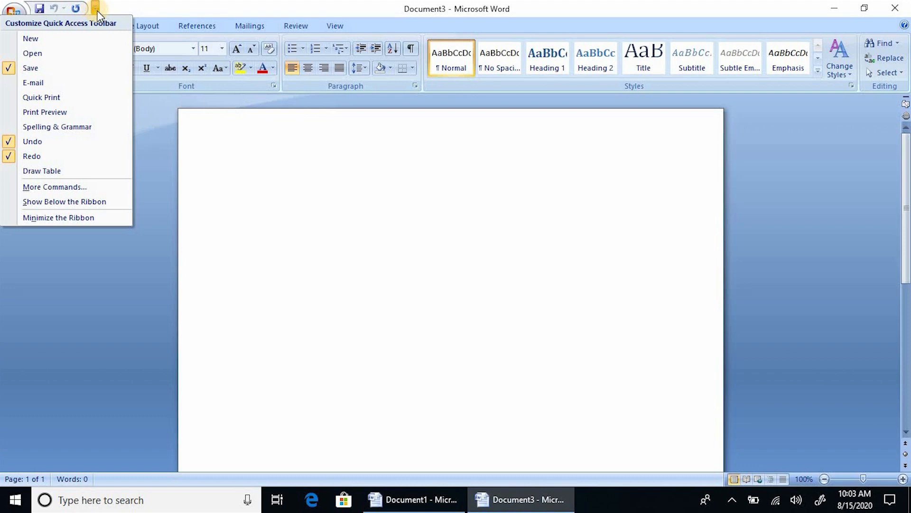
click(145, 6)
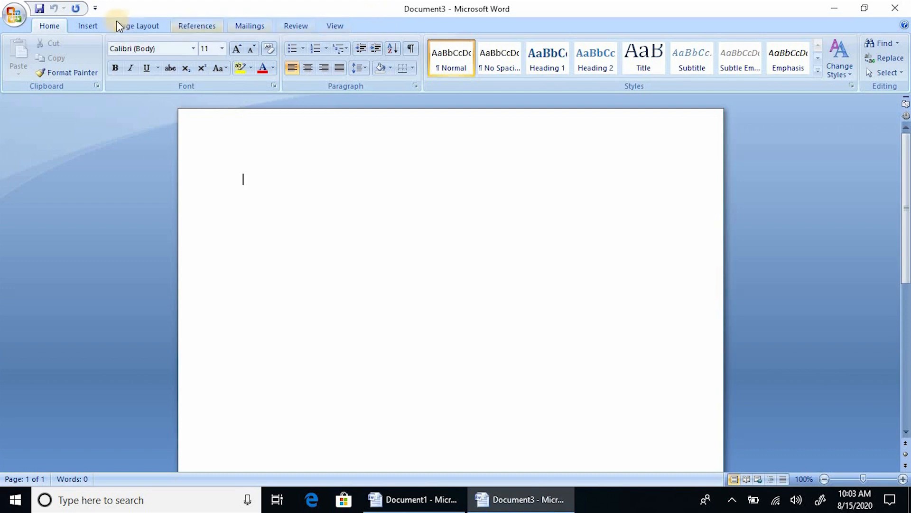
click(88, 26)
click(162, 25)
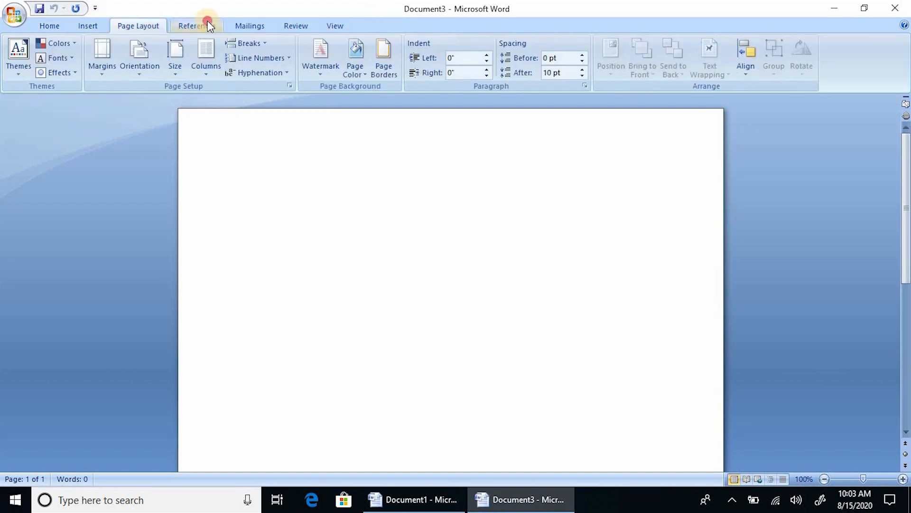
click(216, 23)
click(251, 25)
click(295, 24)
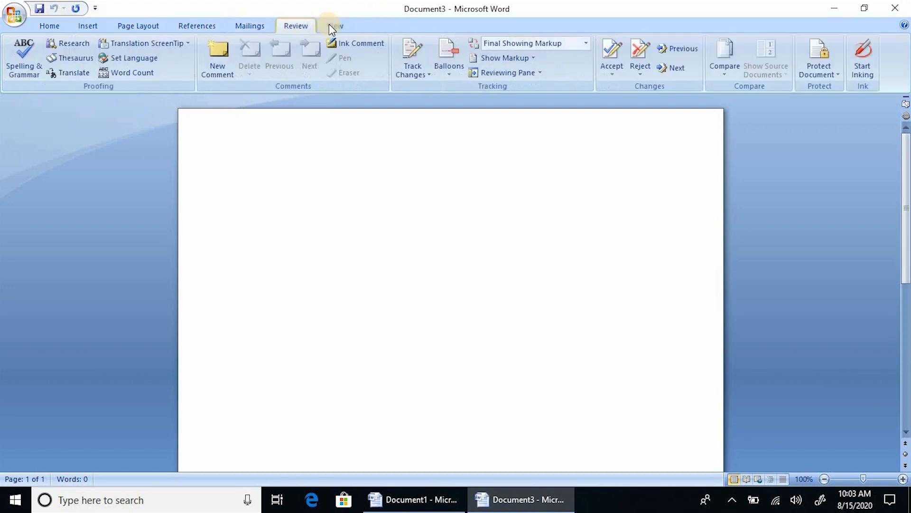
click(328, 24)
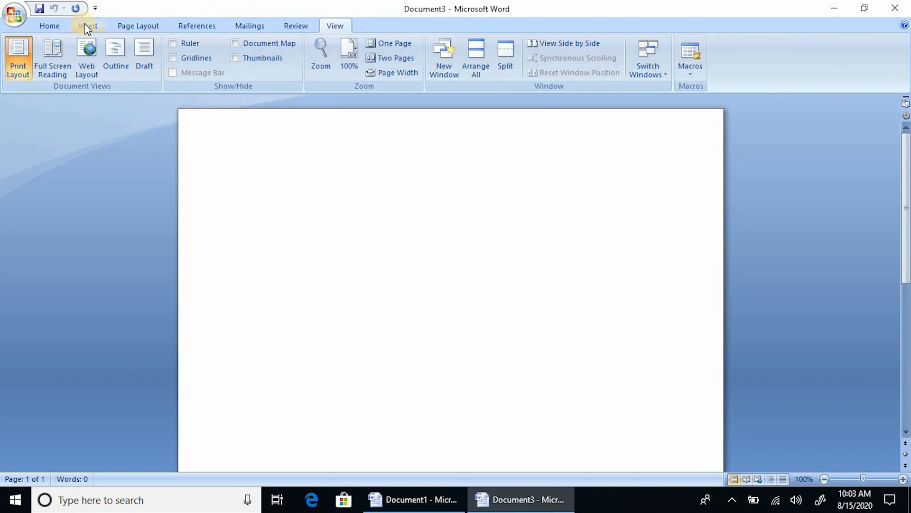
scroll(84, 25, up, 6)
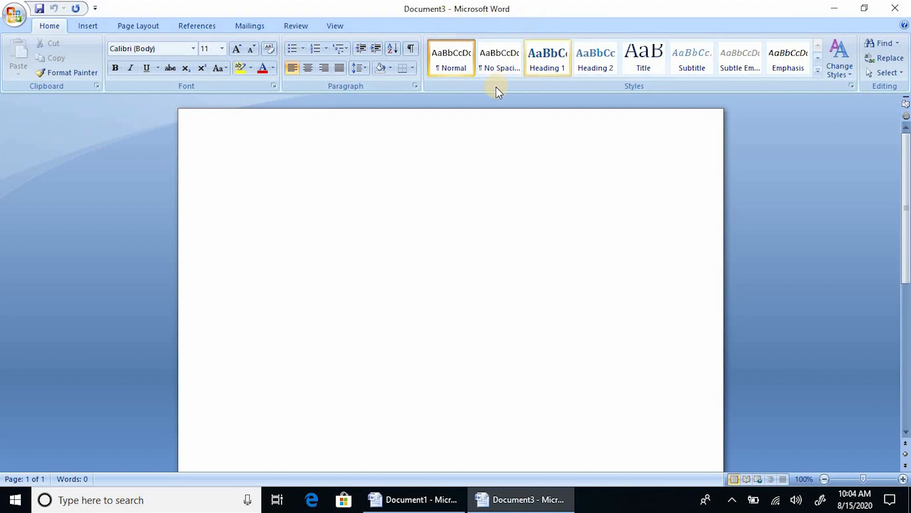
Save the blank document under a new file name (a person's name followed by 'official').
key(ctrl+s)
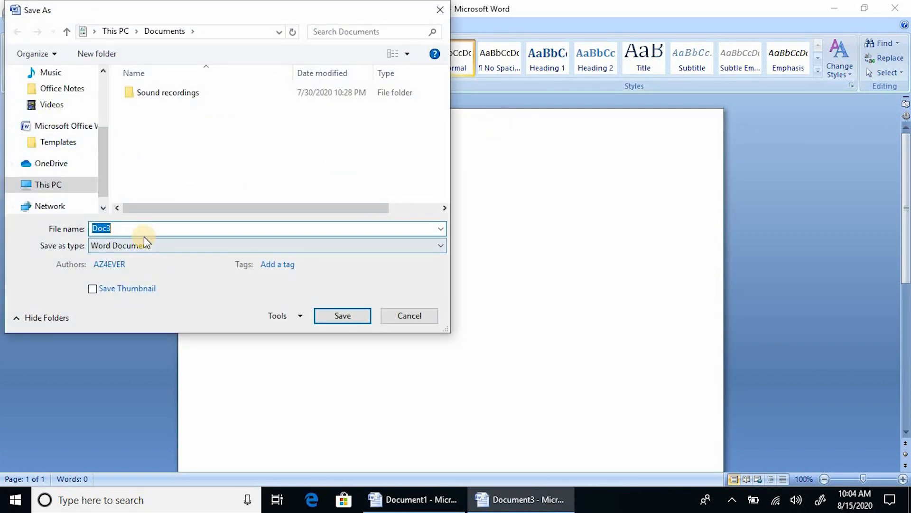
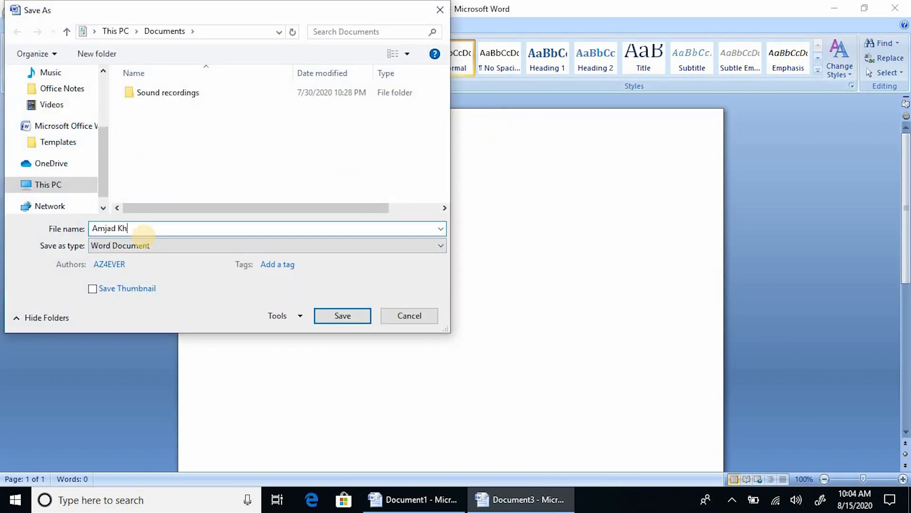
key(ctrl+a)
key(Return)
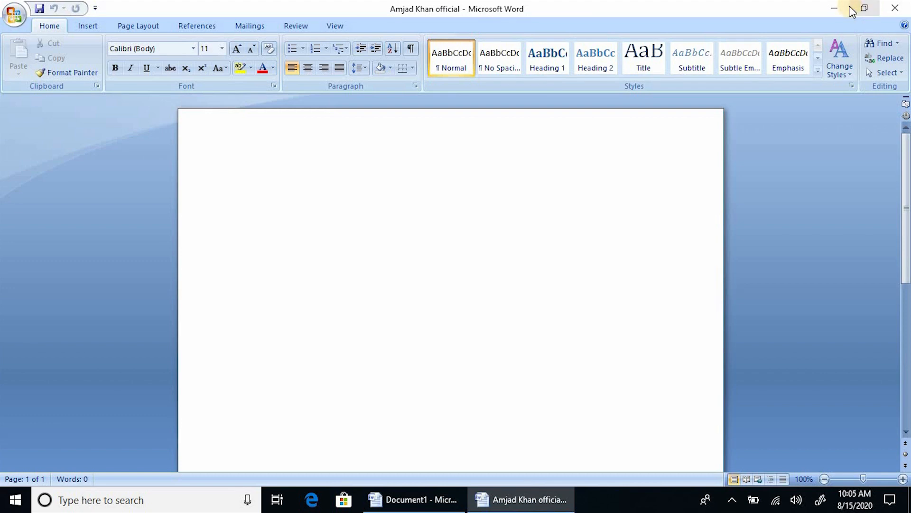
click(862, 9)
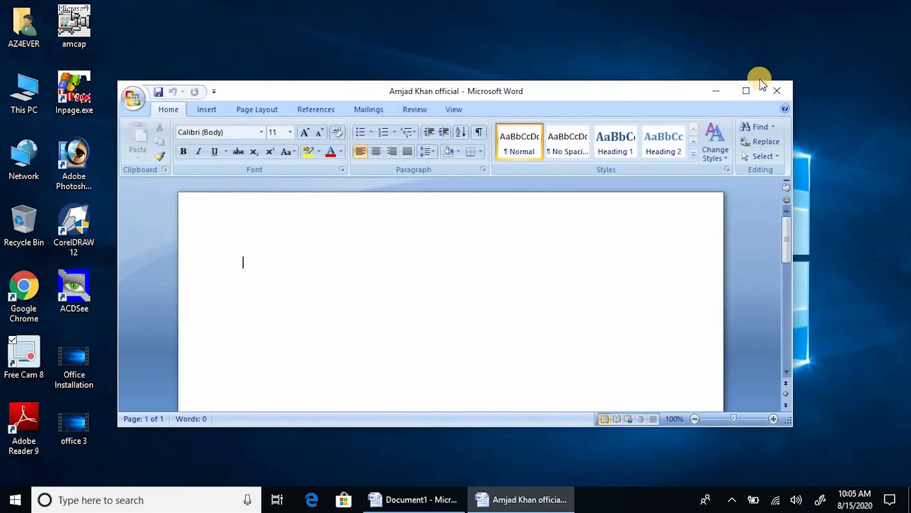
click(751, 90)
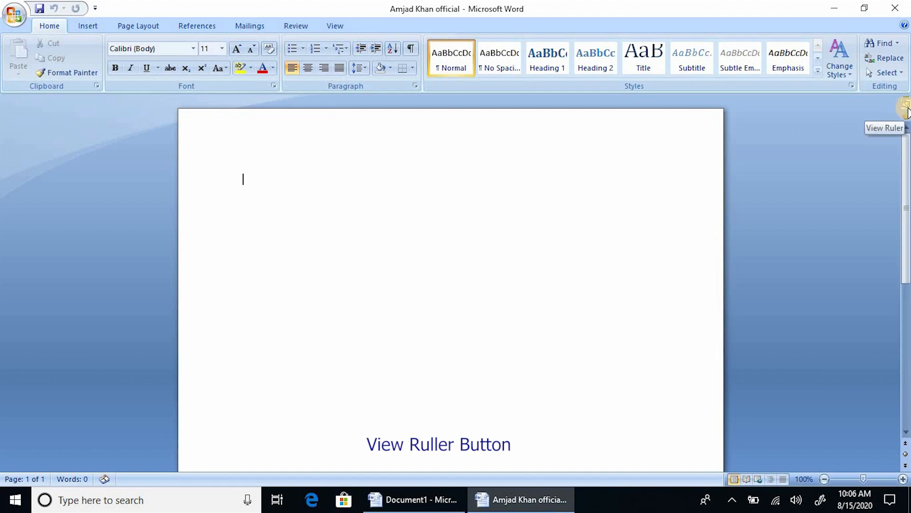
Toggle the rulers on, off, and back on with the View Ruler button.
click(906, 106)
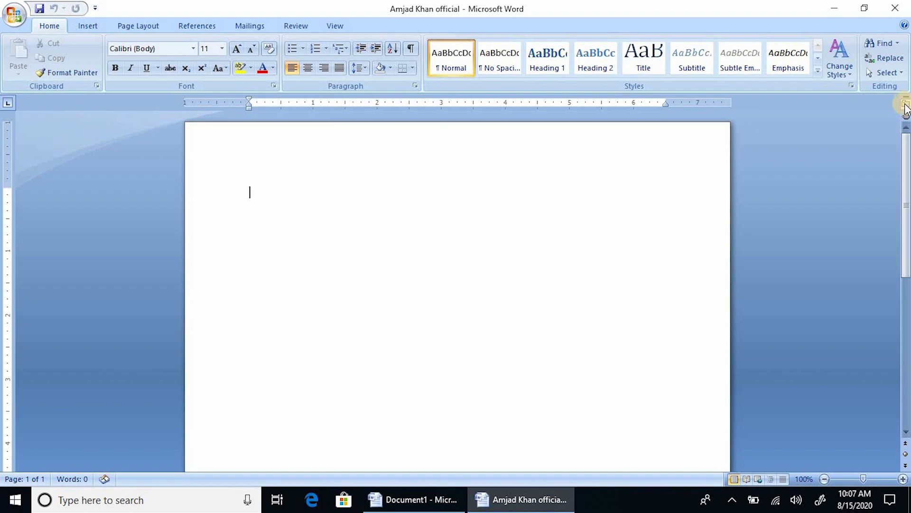
click(906, 106)
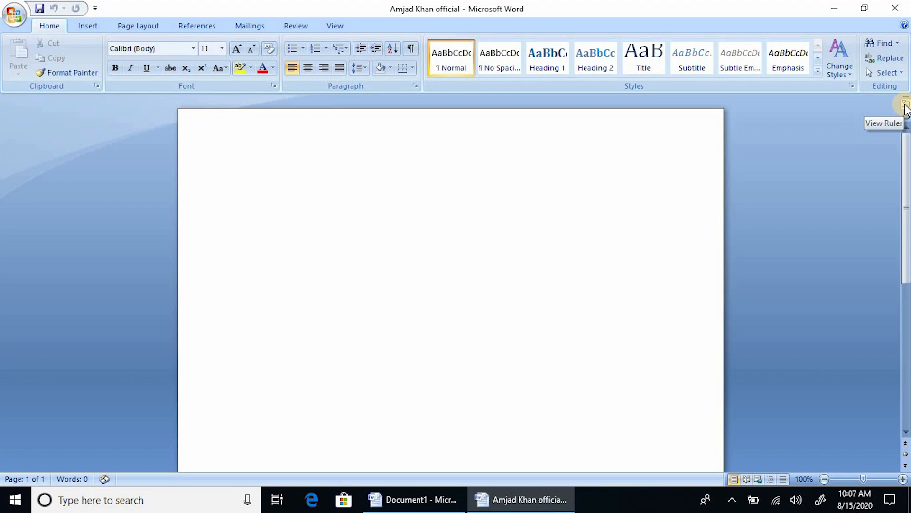
click(906, 105)
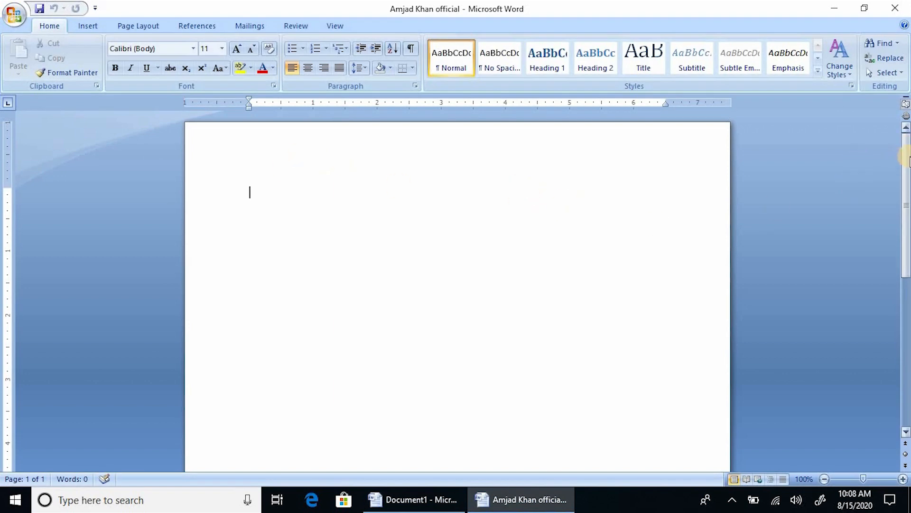
Scroll the blank page with the vertical scrollbar until its top edge leaves the view.
mouse_move(907, 161)
mouse_down()
mouse_move(897, 325)
mouse_move(903, 150)
mouse_up()
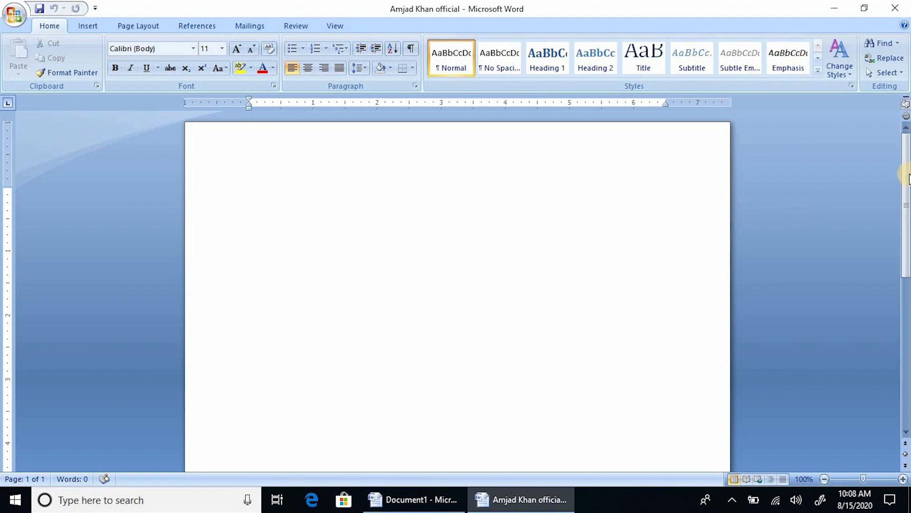
drag(907, 164, 906, 130)
click(909, 128)
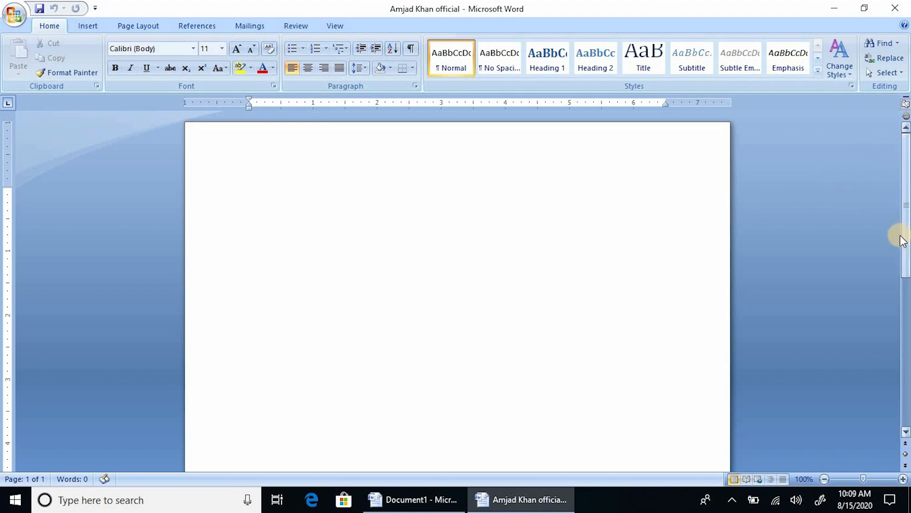
drag(906, 208, 908, 326)
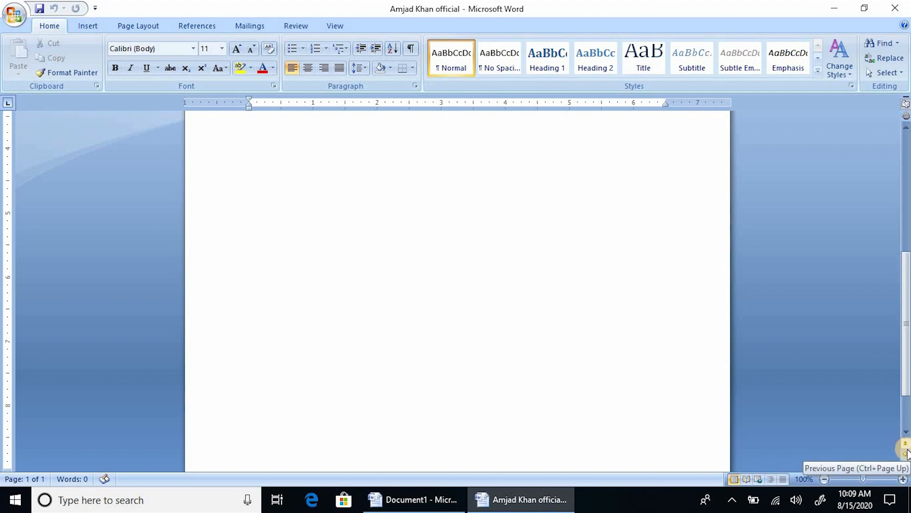
Show and then close the Select Browse Object choices.
click(906, 453)
click(906, 454)
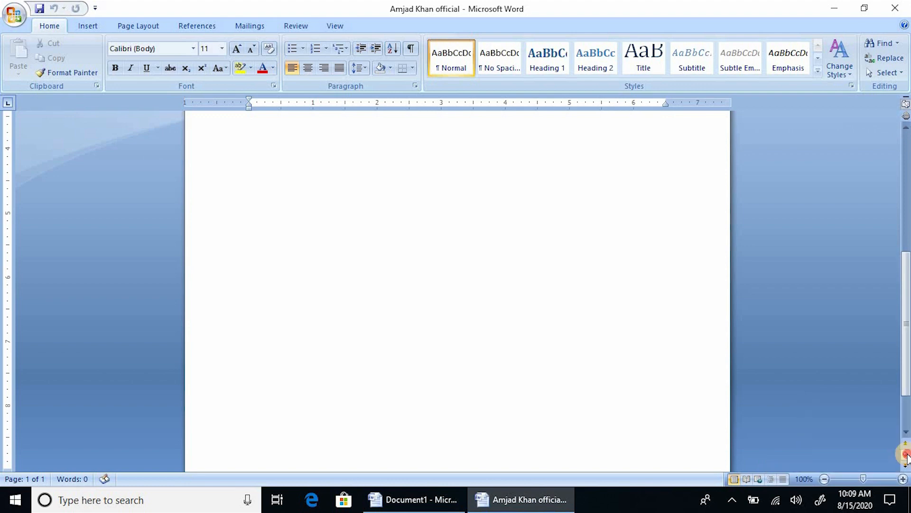
click(906, 454)
click(906, 453)
Try 148% zoom with the slider, then set the zoom to 100% in the Zoom dialog.
mouse_move(864, 479)
mouse_down()
mouse_move(848, 478)
mouse_move(881, 480)
mouse_move(847, 472)
mouse_move(887, 483)
mouse_move(844, 480)
mouse_move(882, 477)
mouse_move(845, 474)
mouse_move(852, 478)
mouse_up()
click(806, 477)
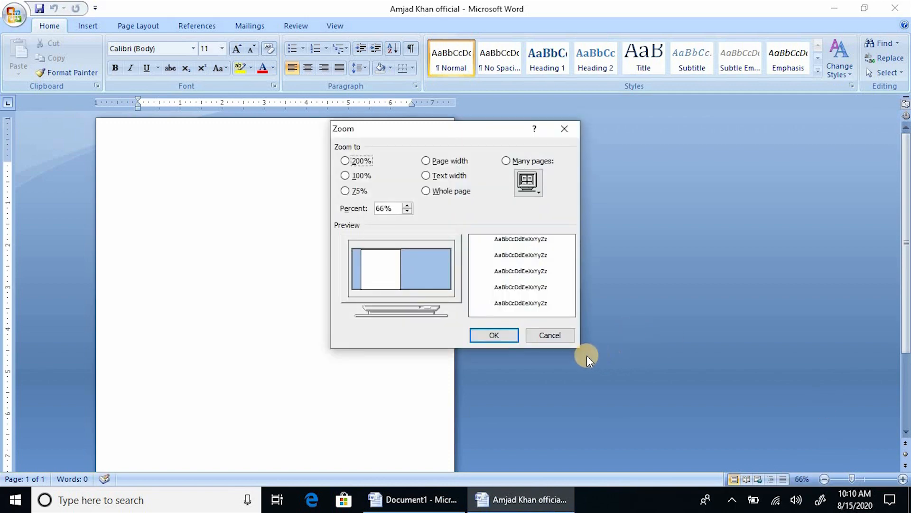
double_click(390, 208)
text(100)
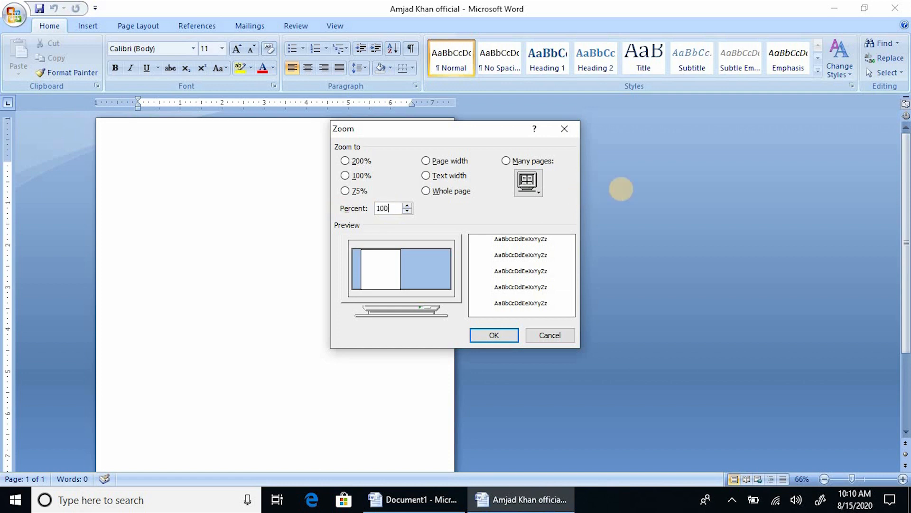
key(Return)
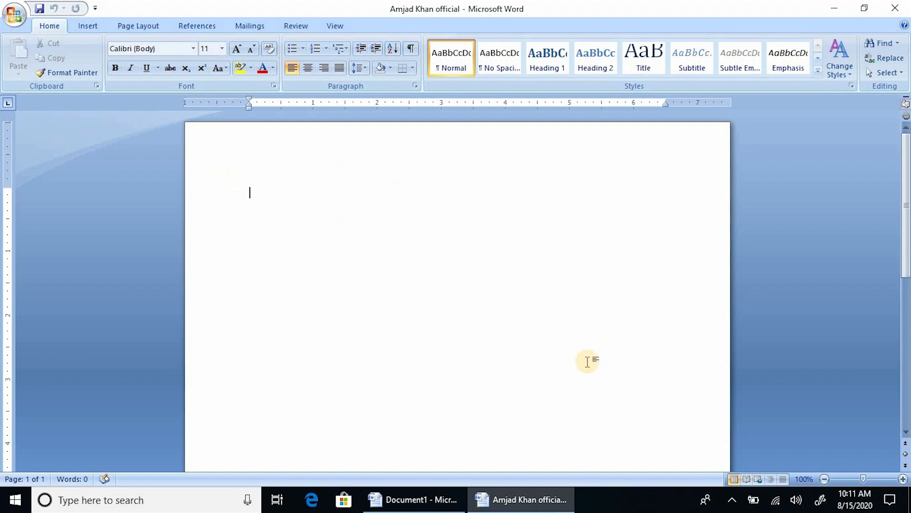
click(750, 479)
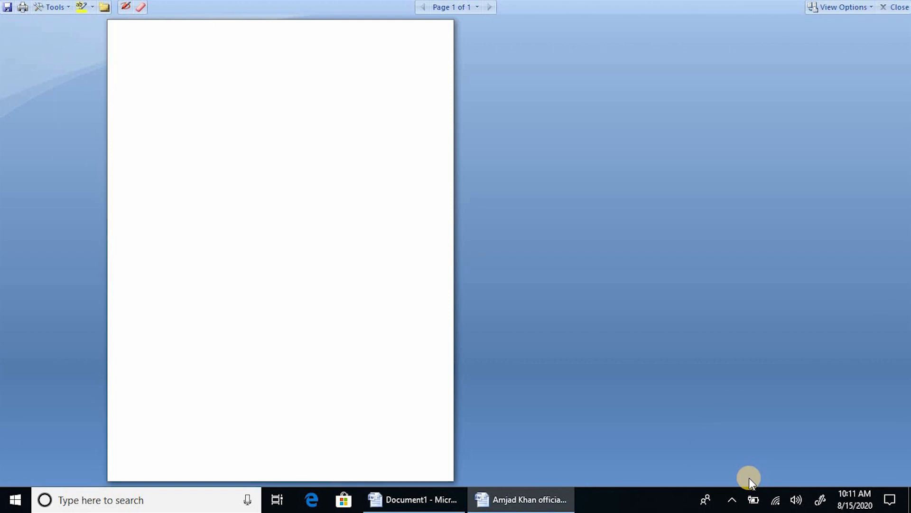
click(896, 7)
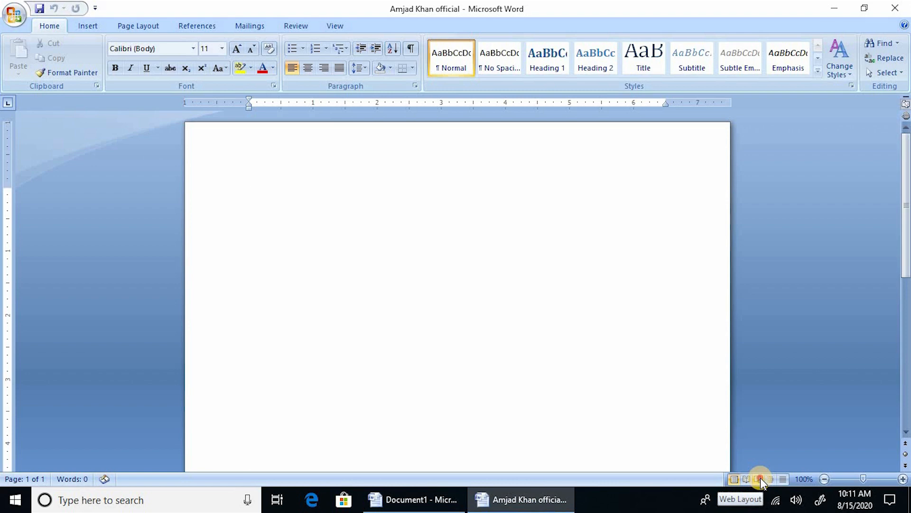
click(759, 479)
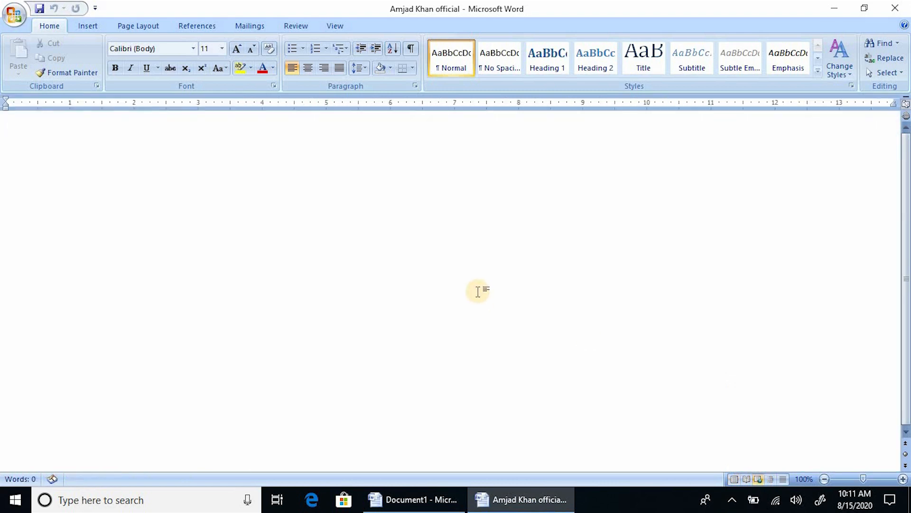
click(783, 479)
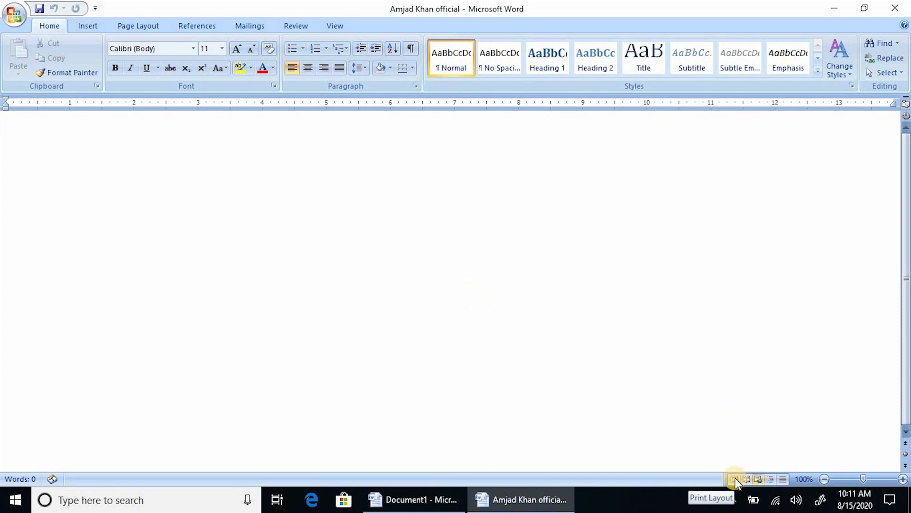
click(734, 478)
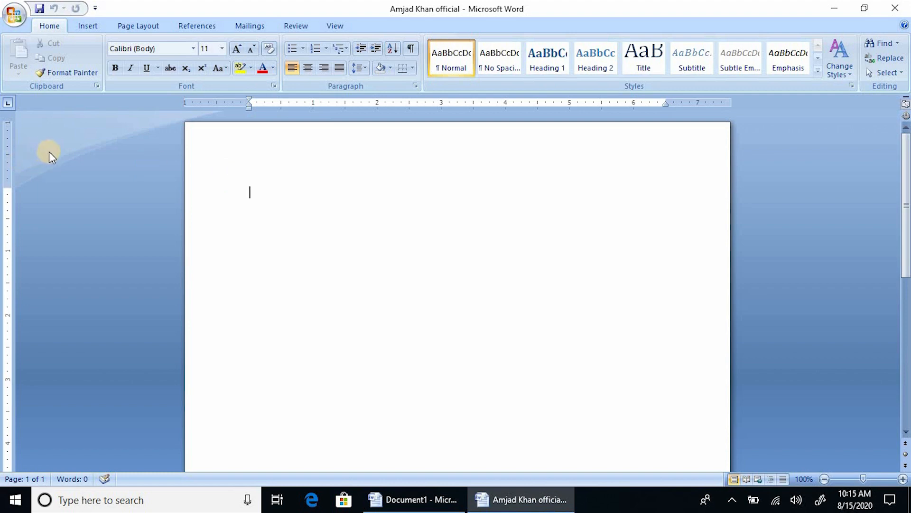
Cycle the tab selector to Center Tab, close the saved document, and dismiss the Office menu.
click(7, 105)
click(7, 106)
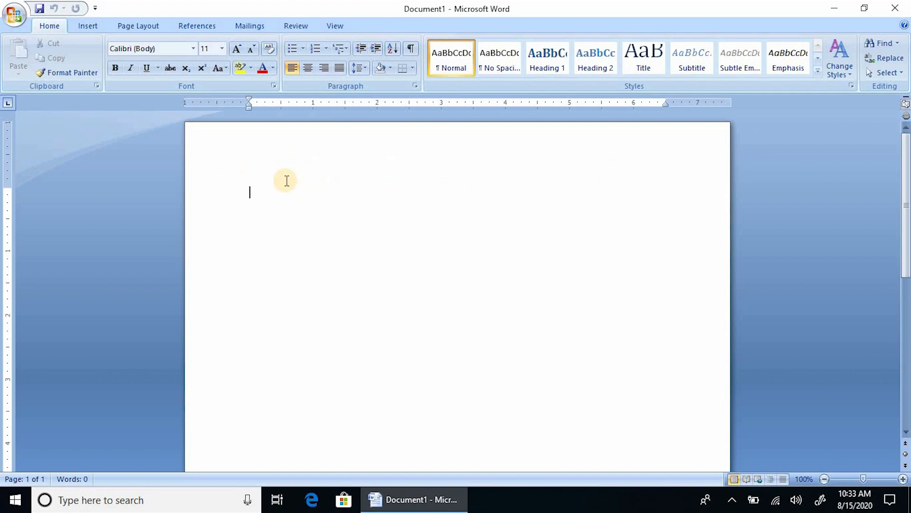
mouse_move(271, 199)
mouse_down()
mouse_move(422, 183)
mouse_move(628, 284)
mouse_move(331, 320)
mouse_move(326, 191)
mouse_move(589, 261)
mouse_move(438, 366)
mouse_move(374, 260)
mouse_move(605, 240)
mouse_move(534, 384)
mouse_move(342, 338)
mouse_up()
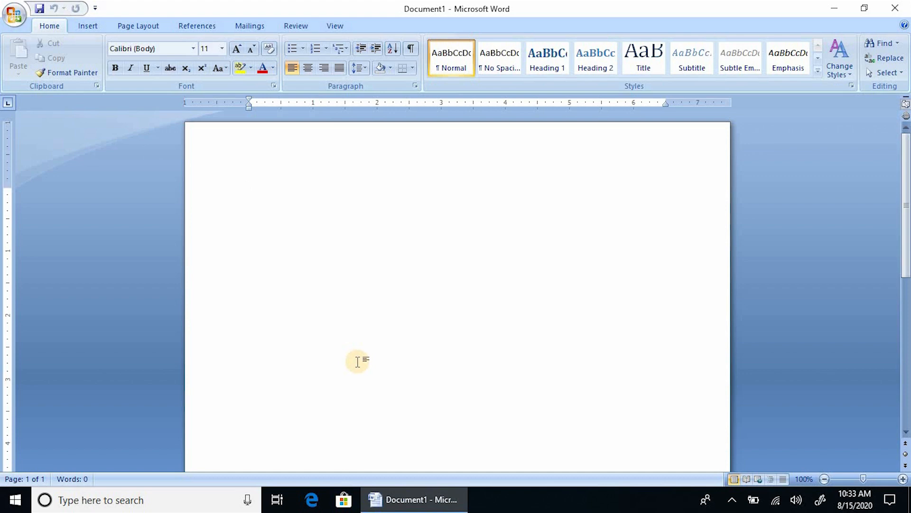
click(13, 20)
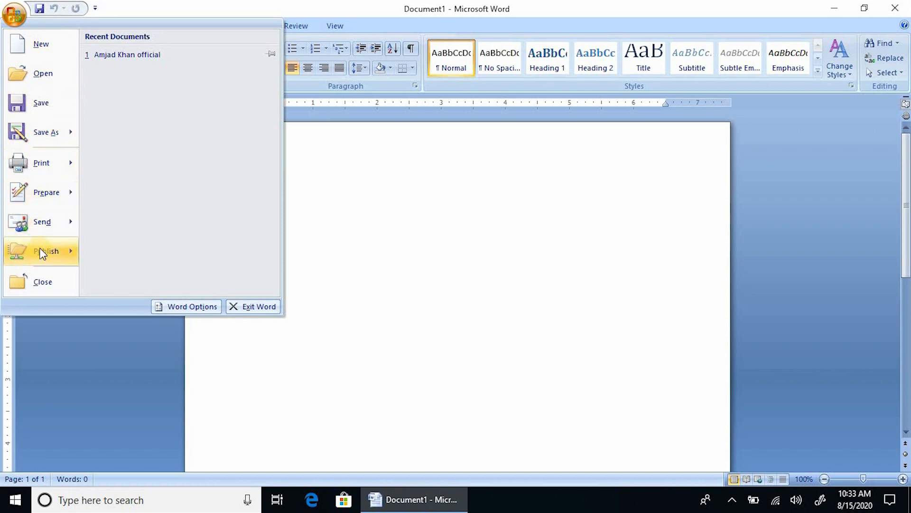
click(137, 6)
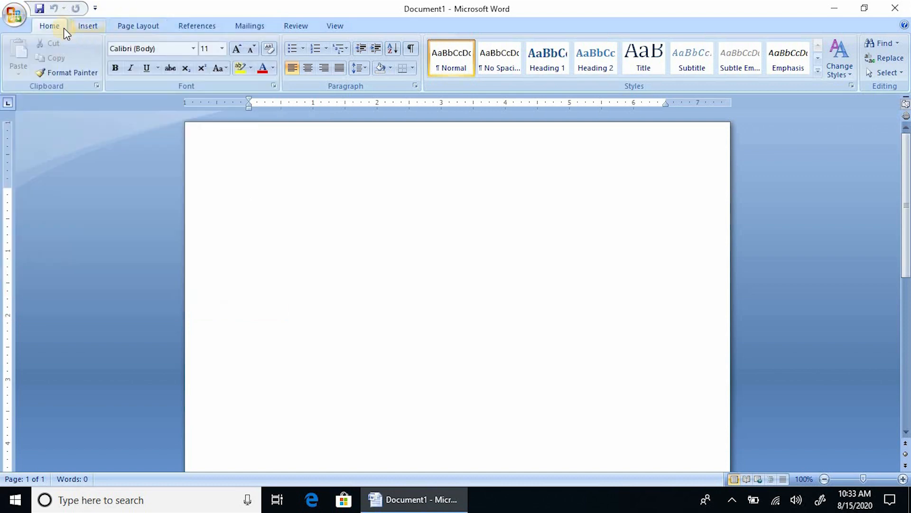